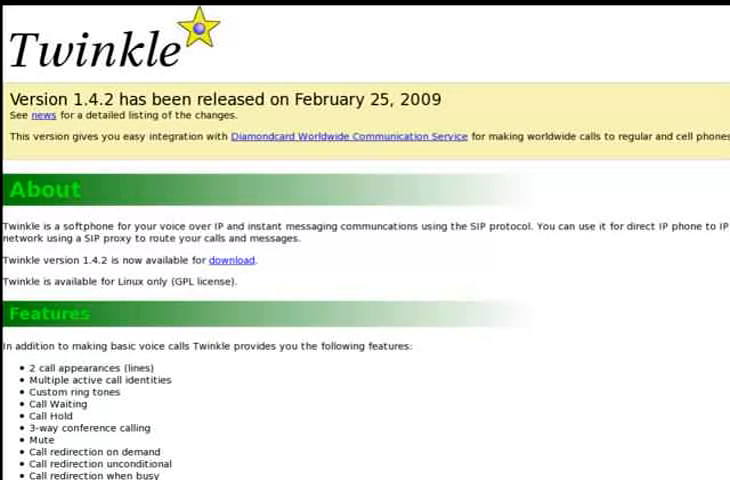
# Step: Launch Twinkle from the Applications > Internet menu on the Fedora desktop
pyautogui.hotkey('alt', 'F1')
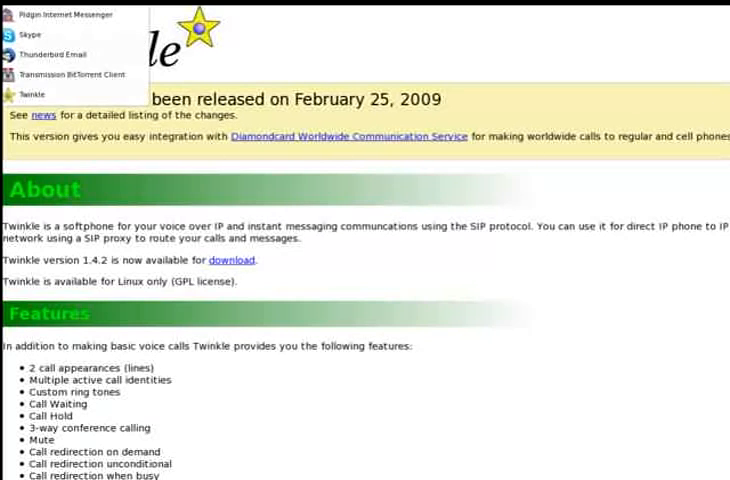
pyautogui.press('Down')
pyautogui.press('Down')
pyautogui.press('Down')
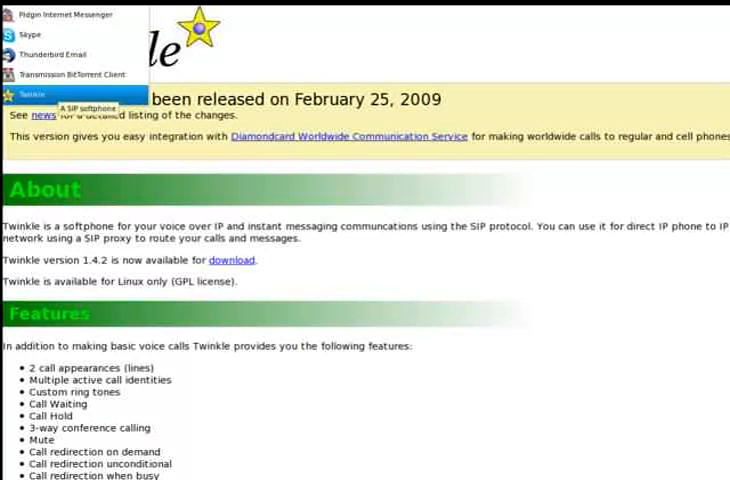
pyautogui.press('Return')
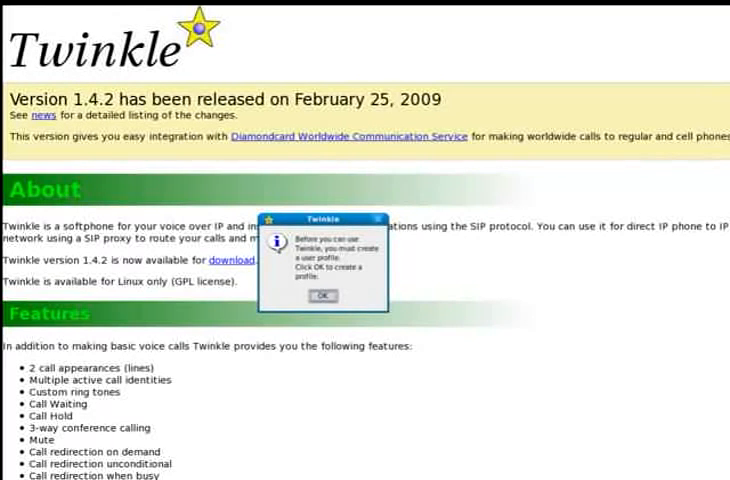
# Step: Acknowledge the profile prompt and choose the wizard to create the myAsterisk profile
pyautogui.press('Return')
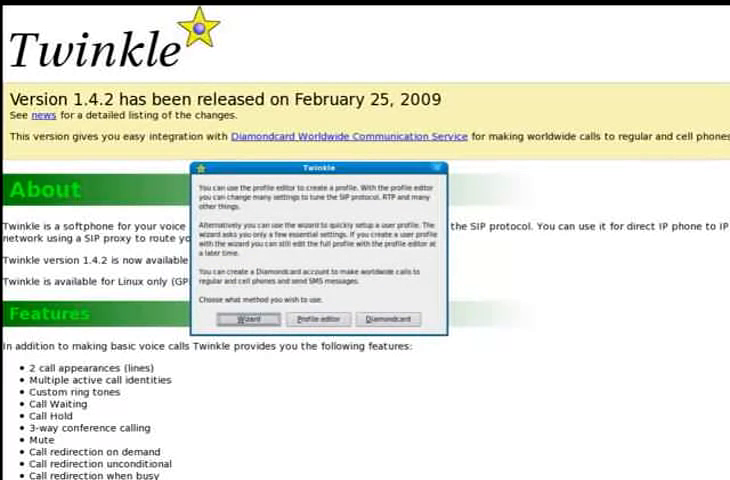
pyautogui.press('Return')
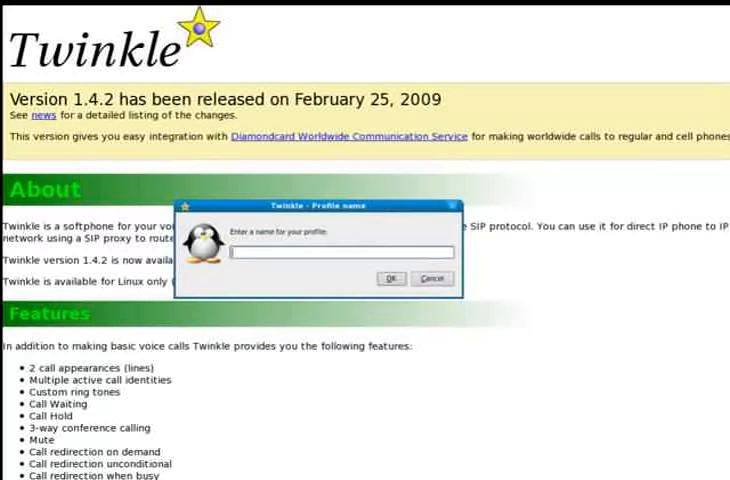
pyautogui.write('my')
pyautogui.write('Asteri')
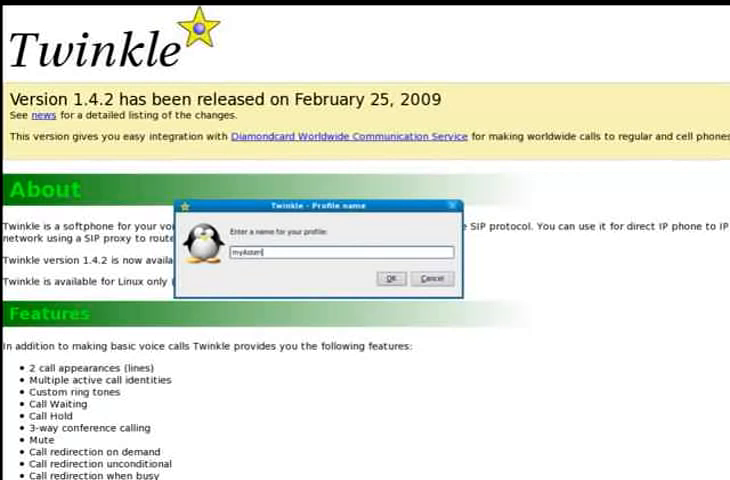
pyautogui.write('sk')
# Step: Fill the myAsterisk wizard with user name 101, domain 10.0.0.5 and the account password
pyautogui.press('Return')
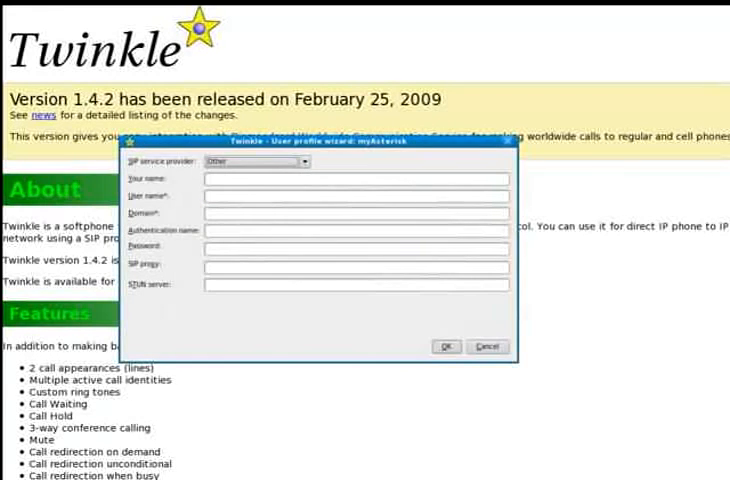
pyautogui.write('Andrew')
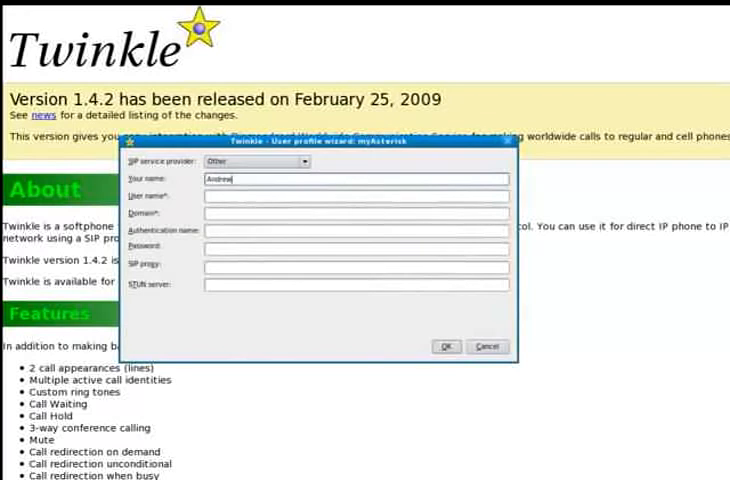
pyautogui.write(' Rossi')
pyautogui.press('Tab')
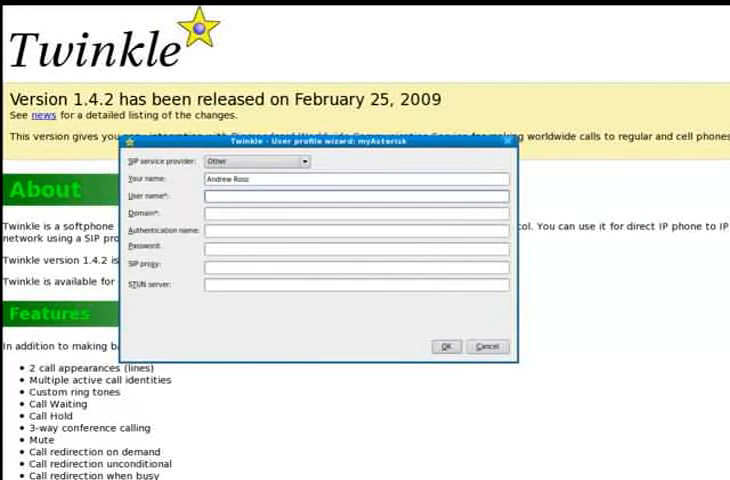
pyautogui.write('1')
pyautogui.write('01')
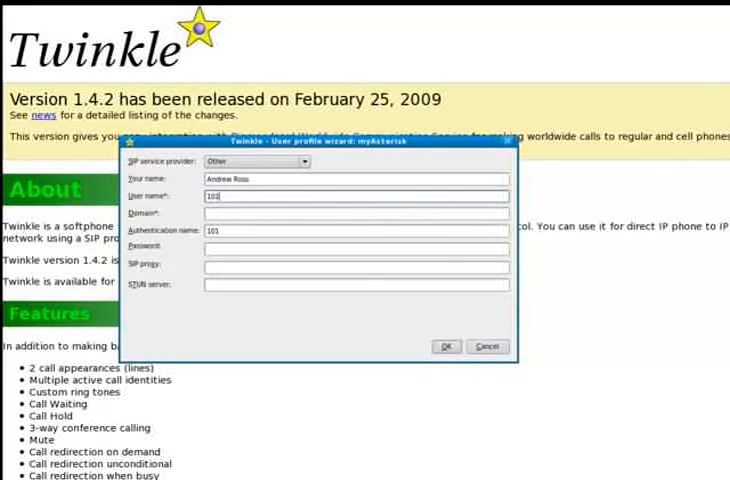
pyautogui.press('Tab')
pyautogui.write('10.')
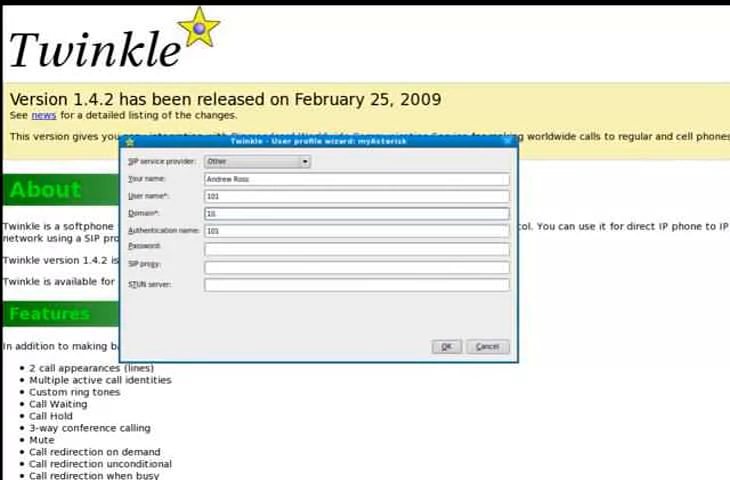
pyautogui.write('0.0.5')
pyautogui.press('Tab')
pyautogui.press('Tab')
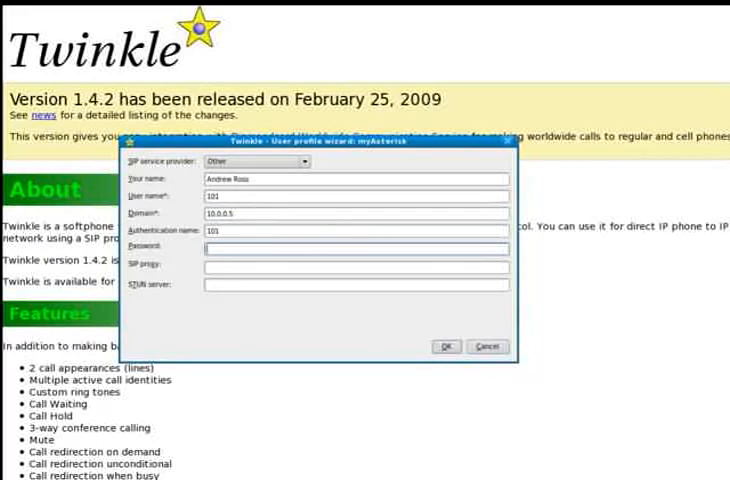
pyautogui.write('abcd')
# Step: Save the profile and accept the system settings so myAsterisk registers in the main window
pyautogui.press('Return')
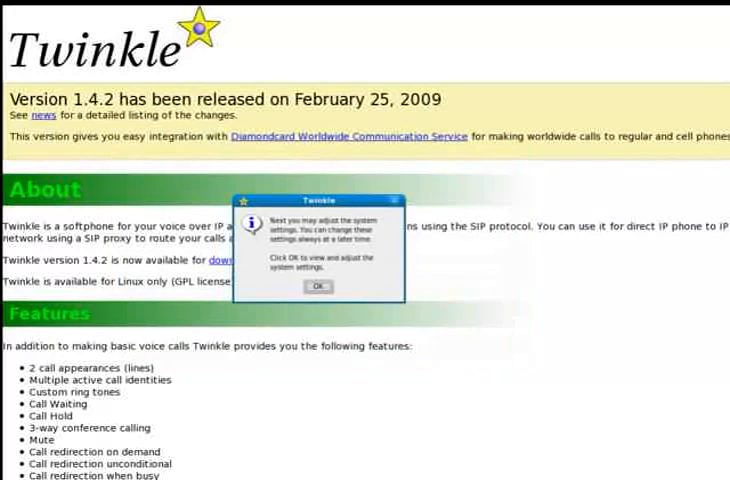
pyautogui.press('Return')
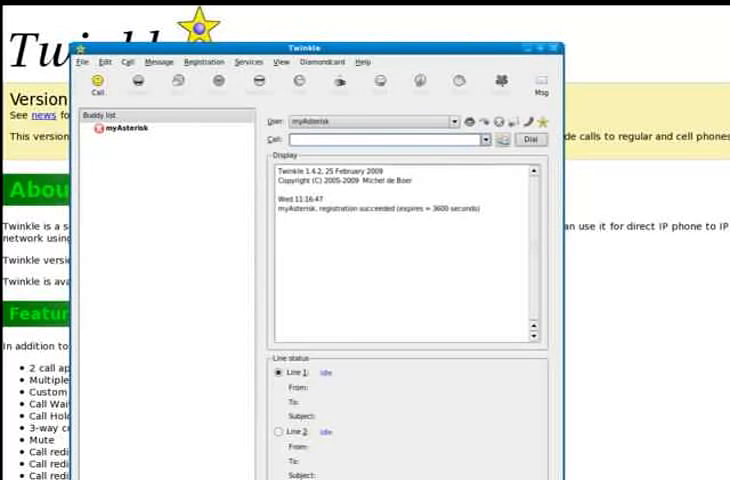
pyautogui.write('61')
pyautogui.write('3614')
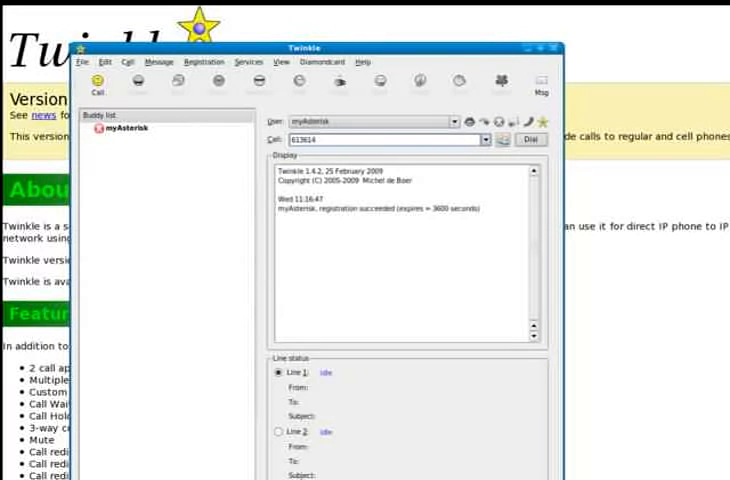
pyautogui.write('57772')
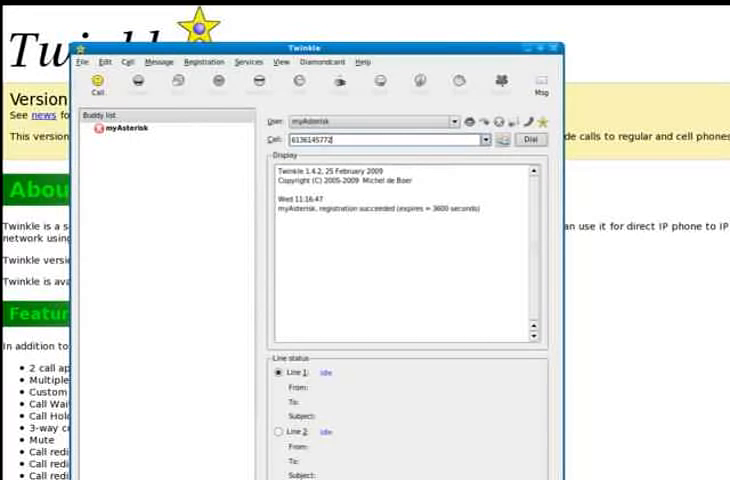
pyautogui.press('Return')
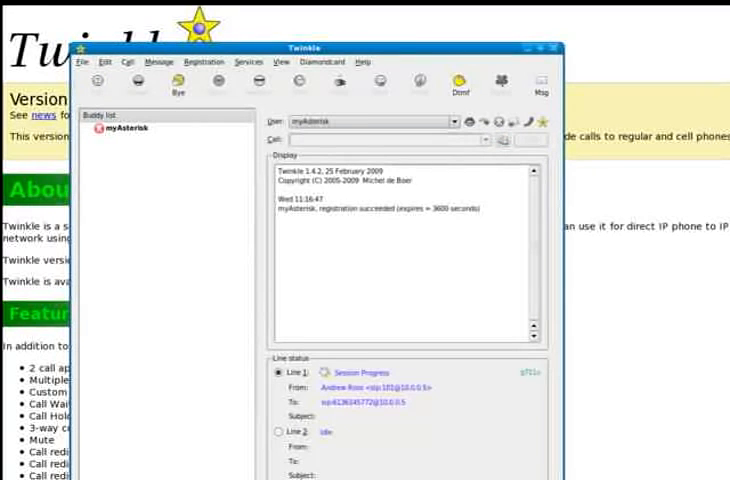
pyautogui.press('XF86AudioRaiseVolume')
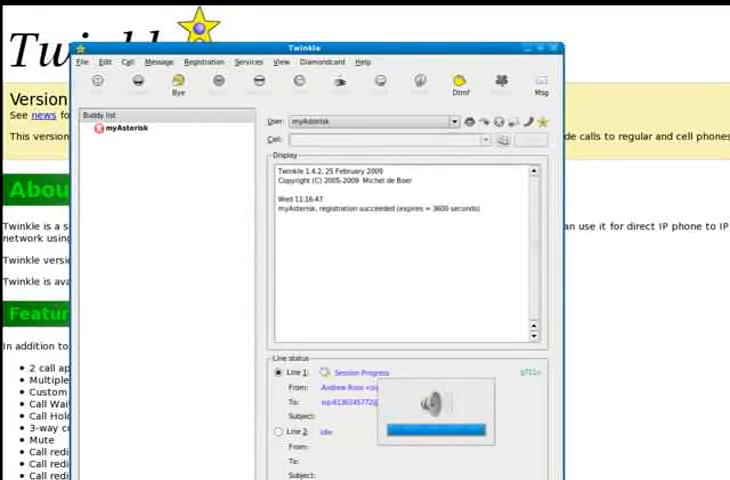